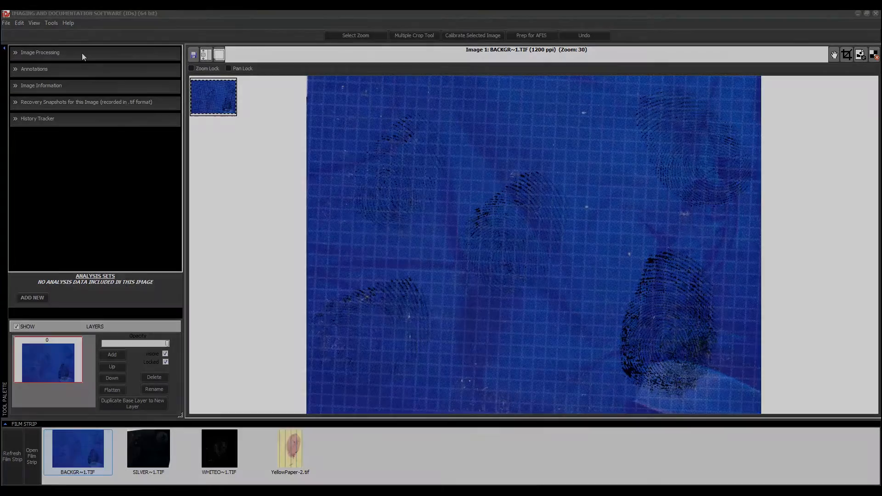
- Open Color Subtraction for the blue BACKGR~1.TIF image and sample a background color from the image
{"action": "left_click", "coordinate": [81, 53]}
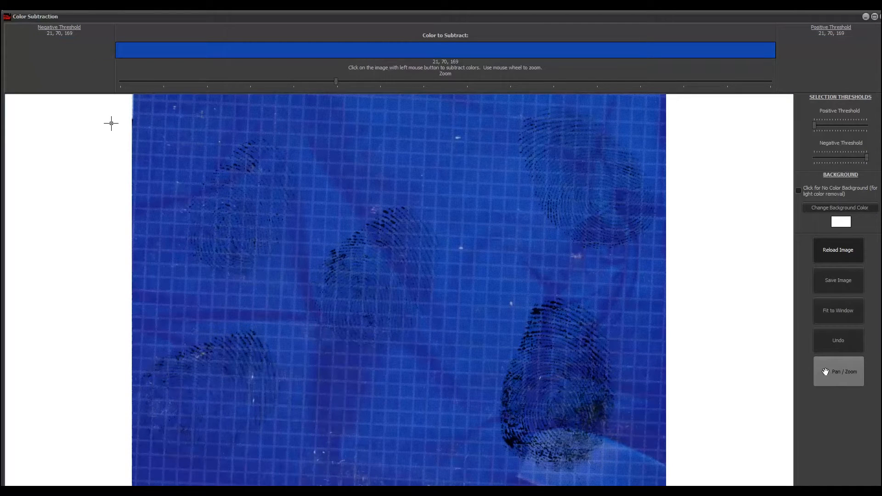
{"action": "left_click", "coordinate": [134, 109]}
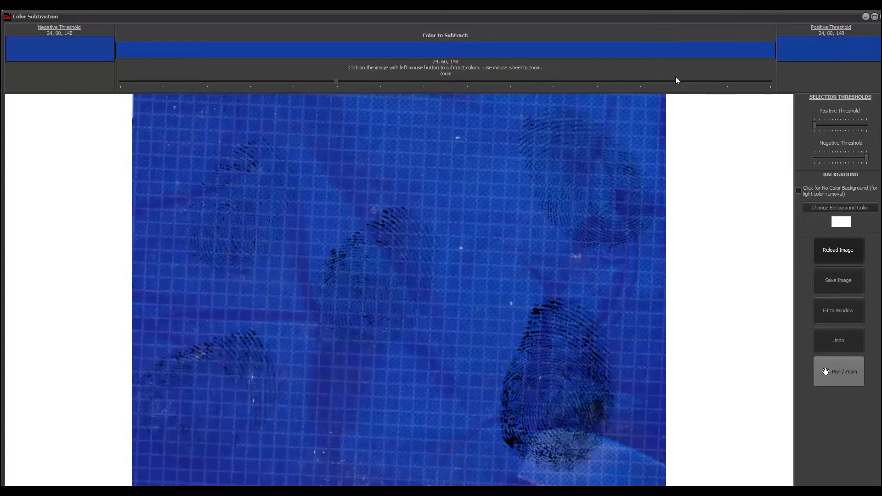
{"action": "left_click", "coordinate": [503, 101]}
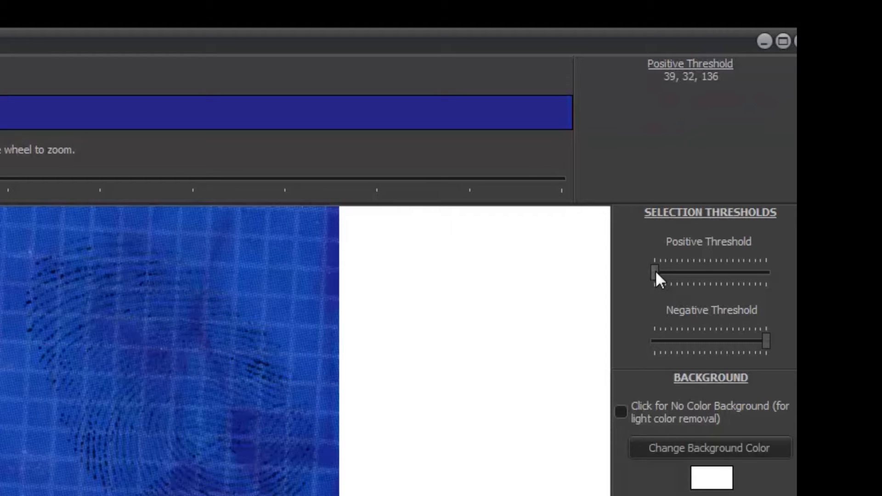
- Set the positive selection threshold to +20 and the negative threshold to -20
{"action": "left_click", "coordinate": [656, 272]}
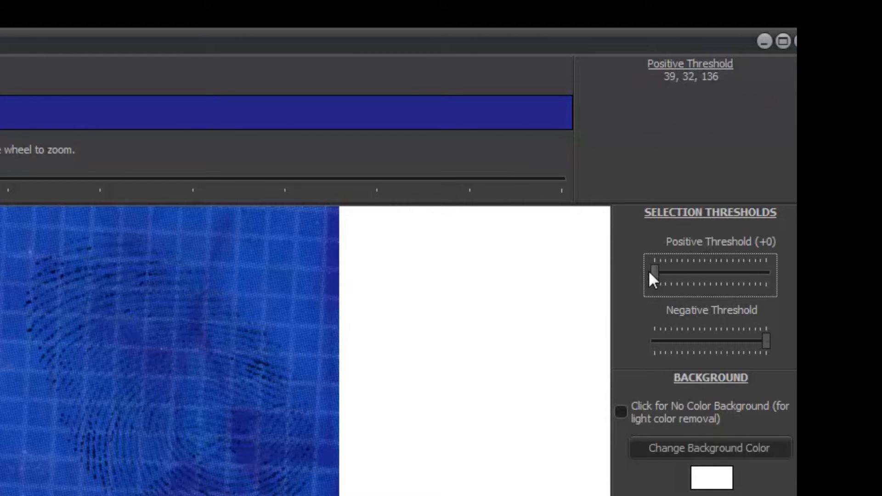
{"action": "left_click_drag", "start_coordinate": [650, 272], "coordinate": [768, 271]}
{"action": "left_click", "coordinate": [767, 341]}
{"action": "left_click_drag", "start_coordinate": [768, 341], "coordinate": [657, 341]}
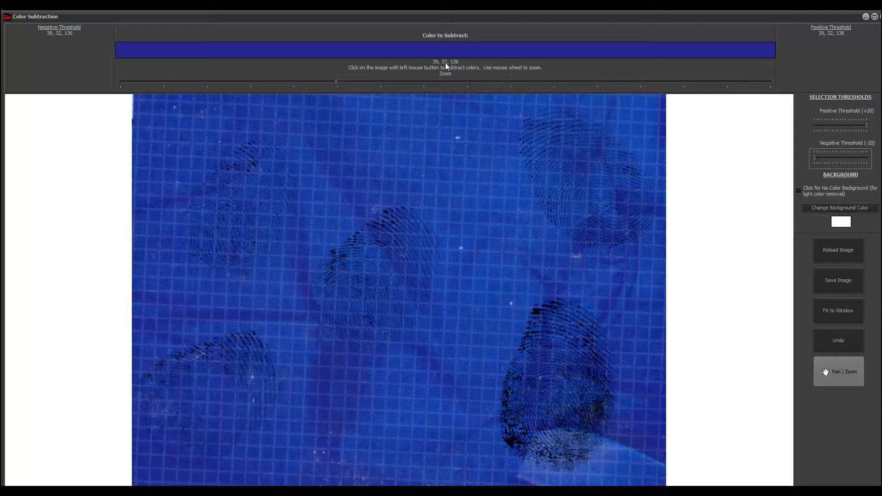
{"action": "left_click", "coordinate": [432, 121]}
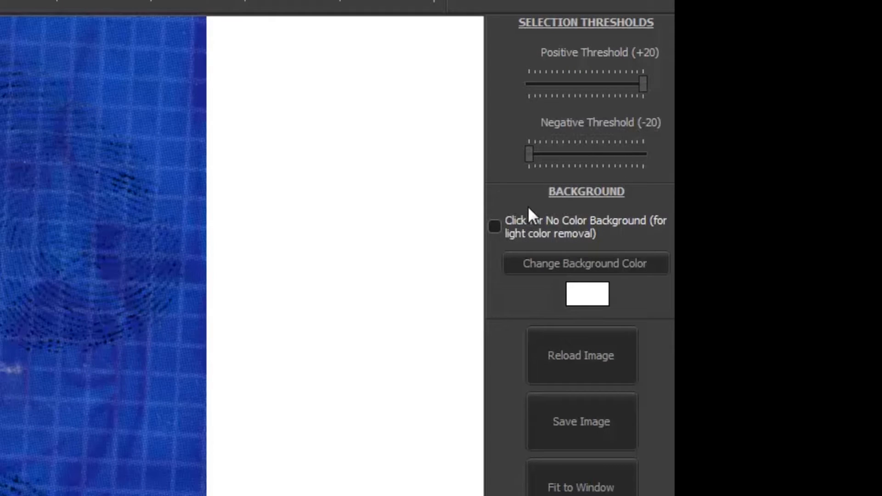
{"action": "left_click", "coordinate": [534, 260]}
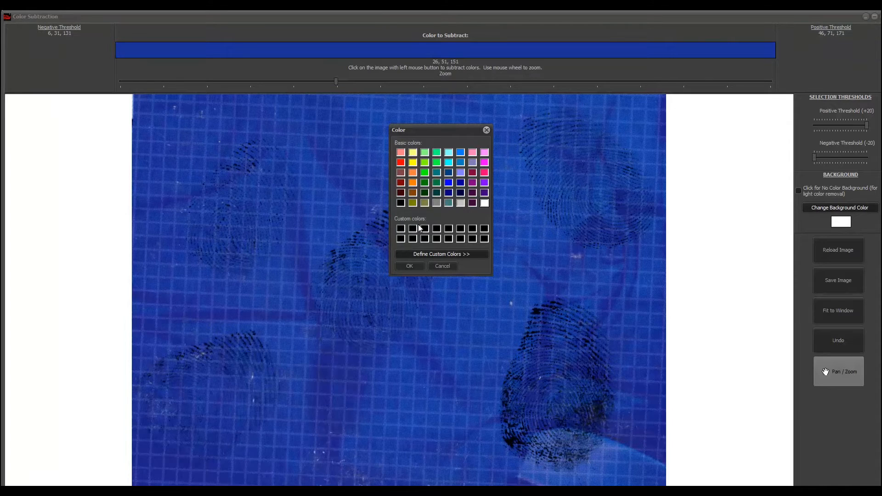
{"action": "left_click", "coordinate": [436, 254]}
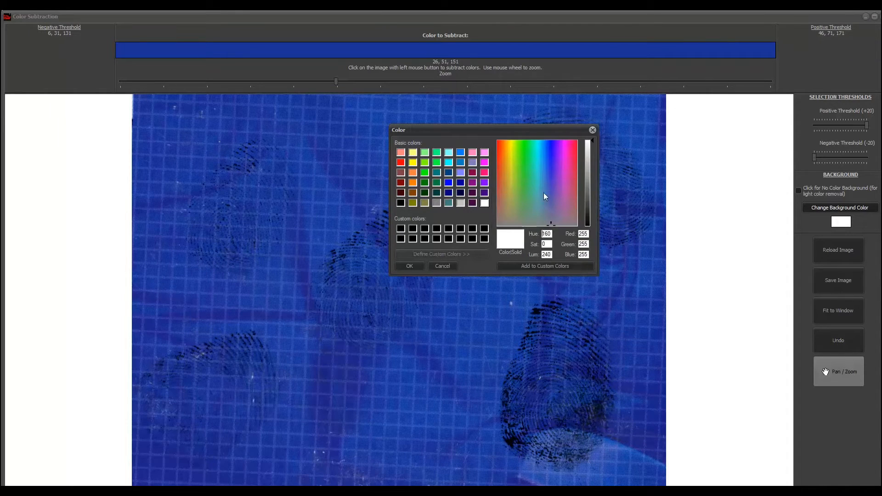
{"action": "left_click", "coordinate": [592, 131]}
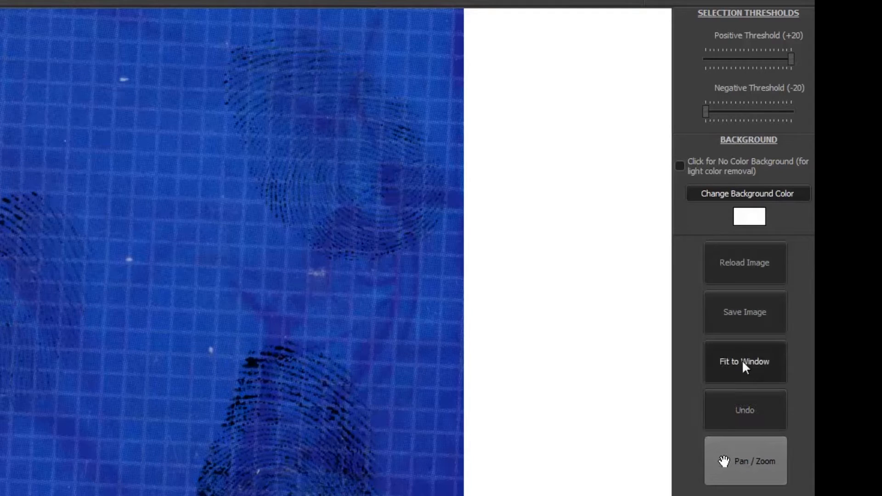
- Subtract the blue background and grid colors by sampling three spots on the image
{"action": "left_click", "coordinate": [746, 461]}
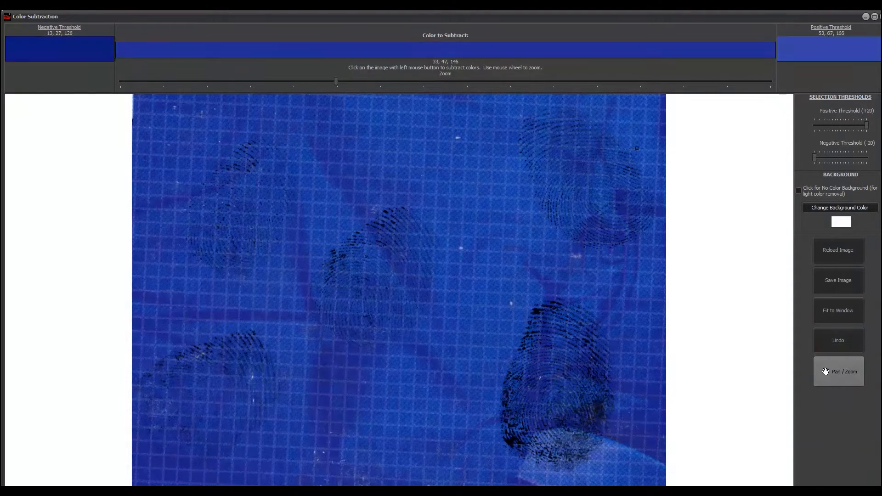
{"action": "left_click", "coordinate": [360, 198]}
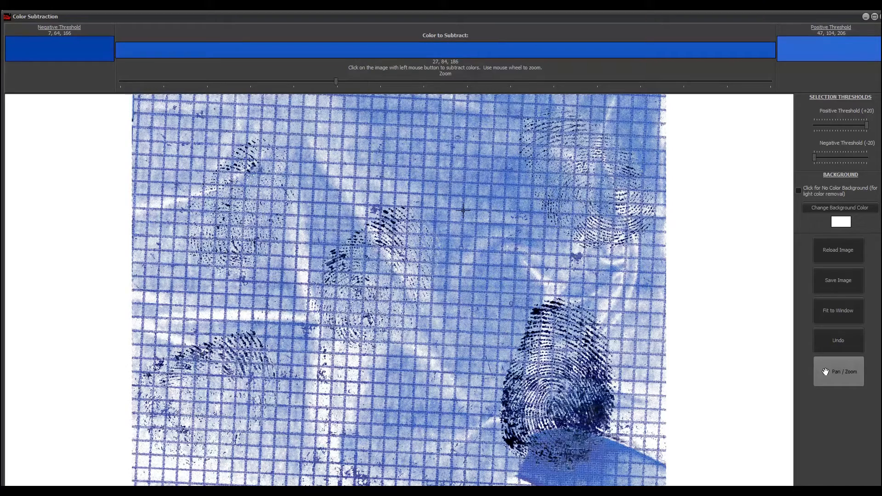
{"action": "left_click", "coordinate": [463, 211]}
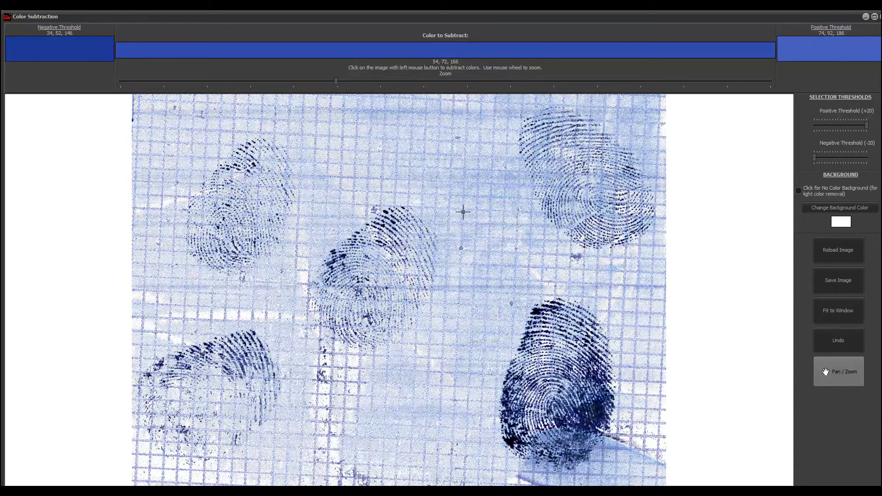
{"action": "left_click", "coordinate": [463, 212]}
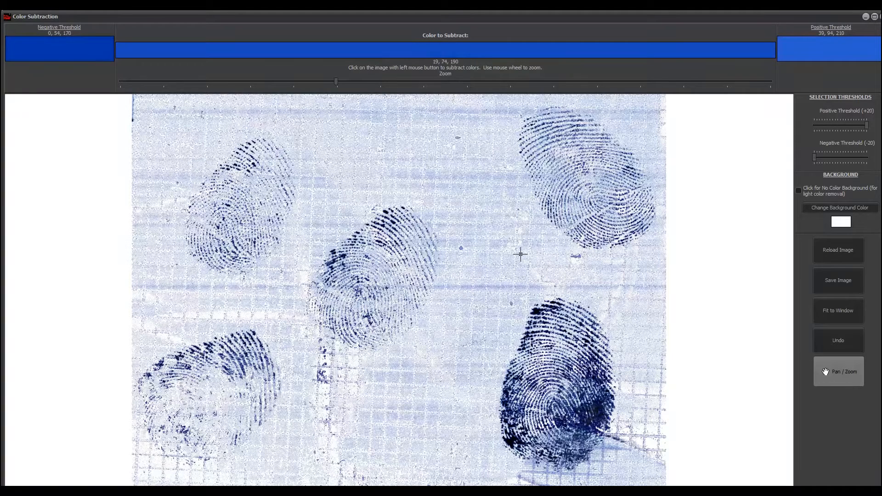
- Reload the original image and subtract the blue background and grid colors at two spots
{"action": "left_click", "coordinate": [832, 257]}
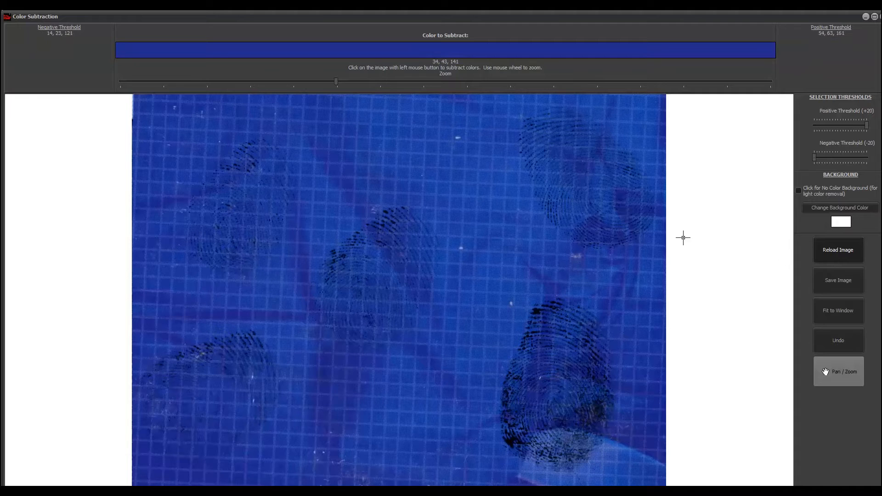
{"action": "left_click", "coordinate": [362, 199]}
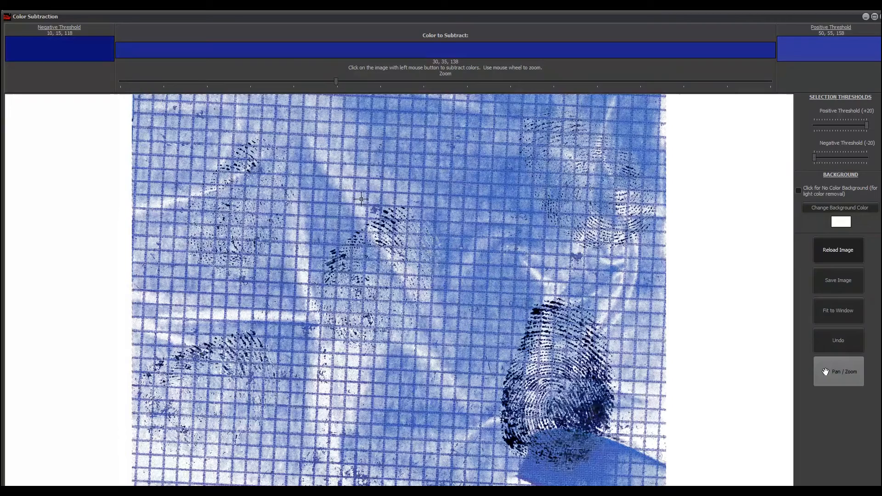
{"action": "left_click", "coordinate": [462, 224]}
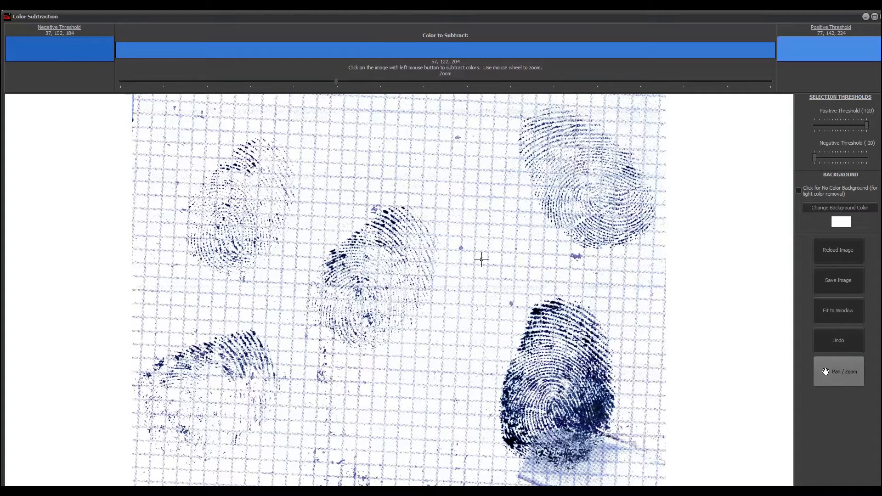
- Subtract the dark fingerprint ridge colors at several points, then close the Color Subtraction window
{"action": "left_click", "coordinate": [386, 208]}
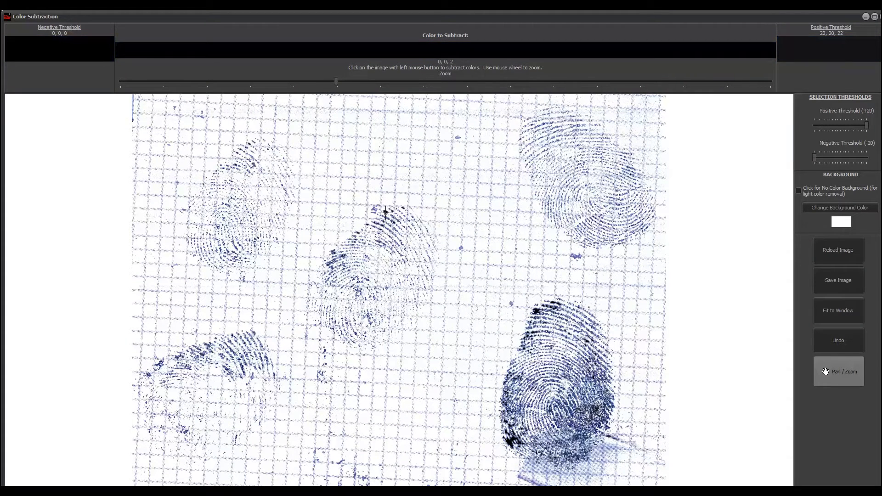
{"action": "left_click", "coordinate": [385, 213]}
{"action": "left_click", "coordinate": [386, 213]}
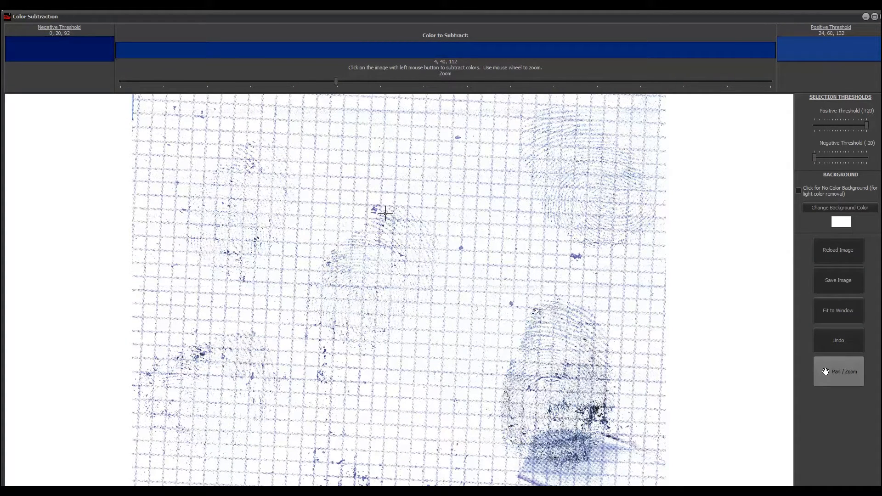
{"action": "left_click", "coordinate": [383, 218]}
{"action": "left_click", "coordinate": [383, 218]}
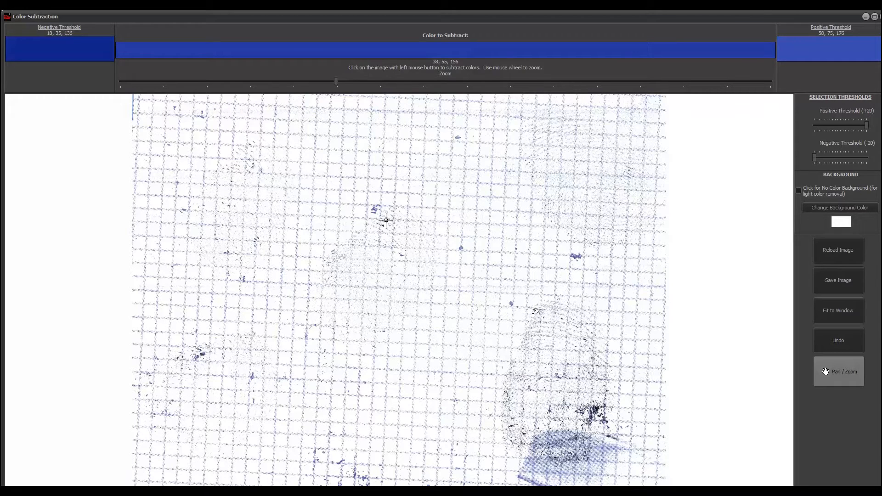
{"action": "left_click", "coordinate": [881, 17]}
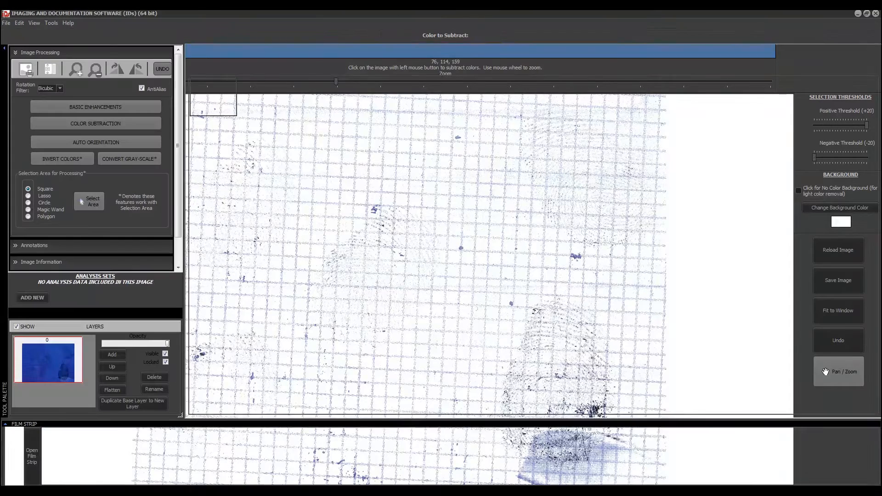
- Switch to SILVER~1.TIF, open Color Subtraction, and sample the dark background color
{"action": "left_click", "coordinate": [161, 444]}
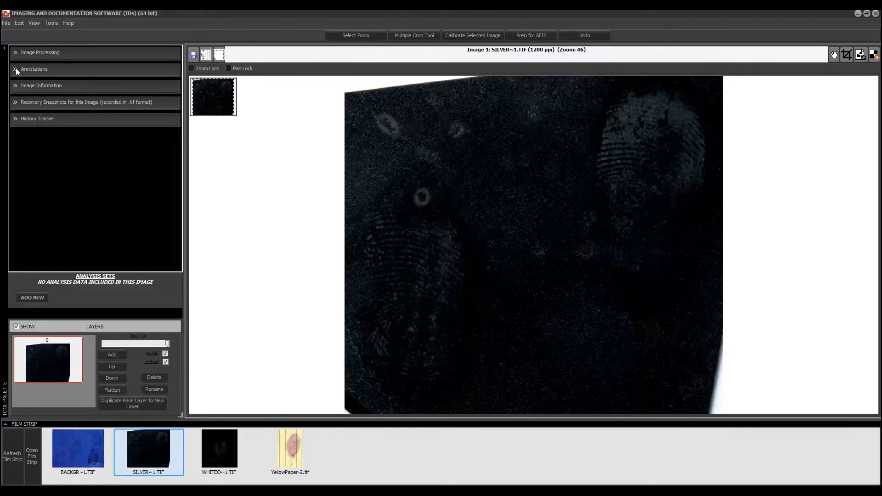
{"action": "left_click", "coordinate": [18, 53]}
{"action": "left_click", "coordinate": [101, 122]}
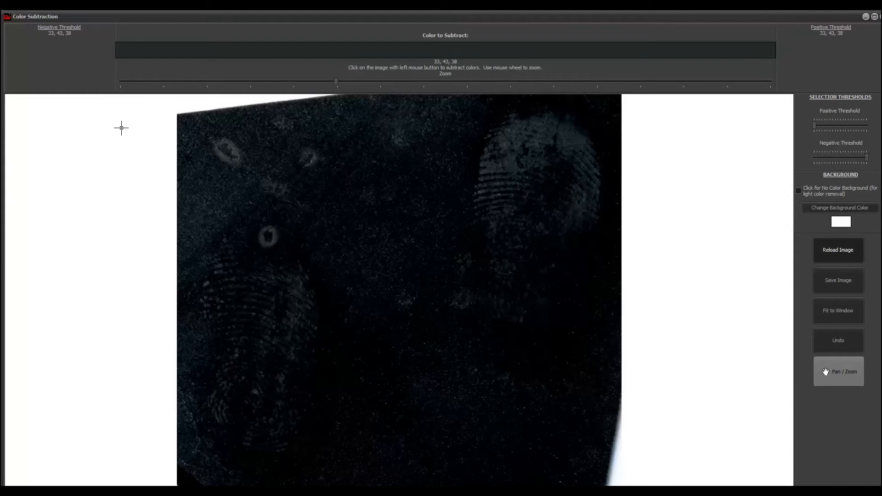
{"action": "left_click", "coordinate": [184, 134]}
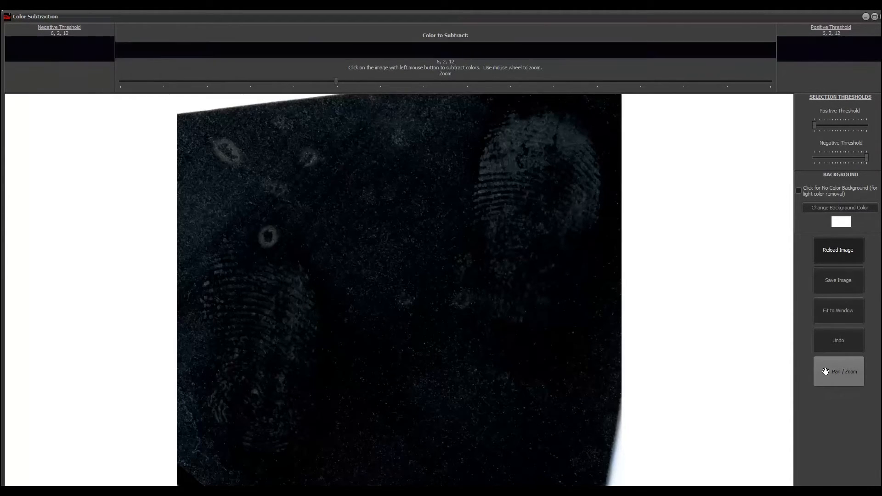
- Set the positive threshold to +3 and the negative threshold to -3
{"action": "left_click", "coordinate": [815, 124]}
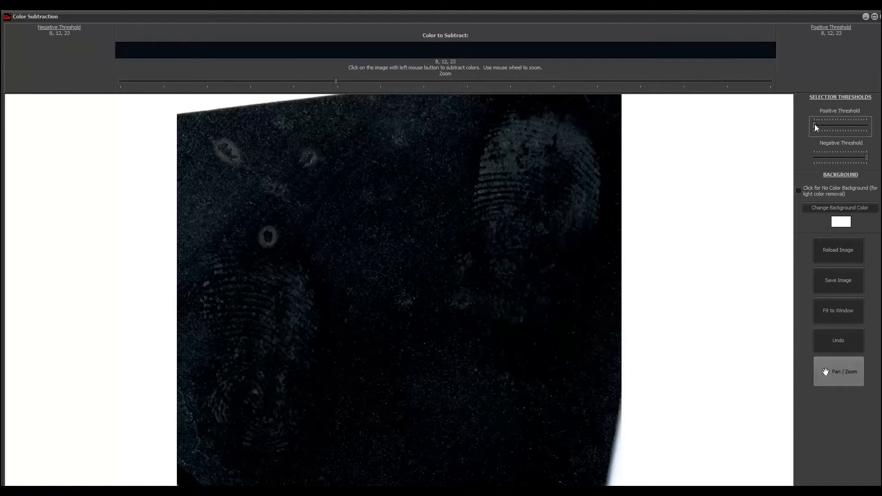
{"action": "left_click_drag", "start_coordinate": [815, 124], "coordinate": [817, 124]}
{"action": "left_click_drag", "start_coordinate": [869, 160], "coordinate": [865, 160]}
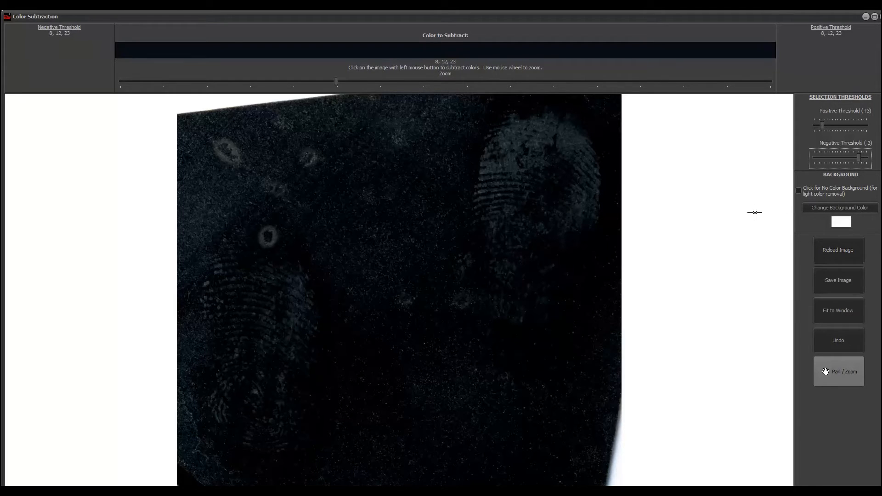
- Subtract the dark background color, then reload the image and close the Color Subtraction window
{"action": "left_click", "coordinate": [660, 299]}
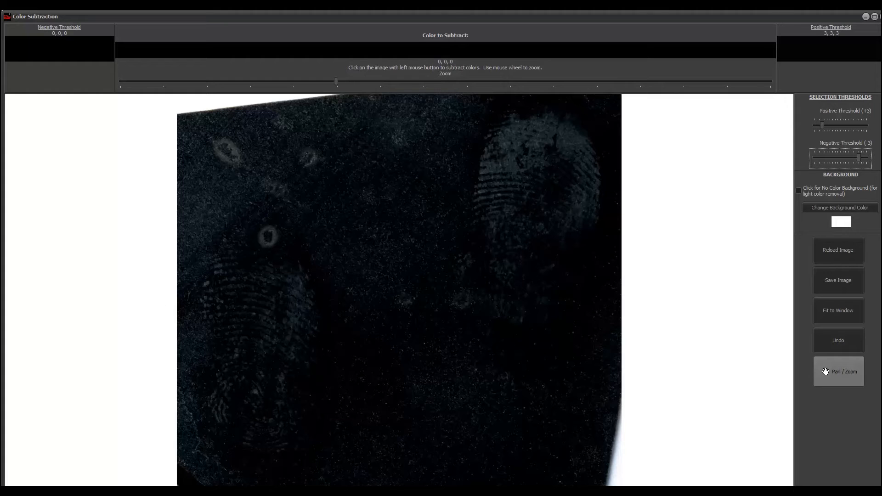
{"action": "left_click", "coordinate": [553, 465]}
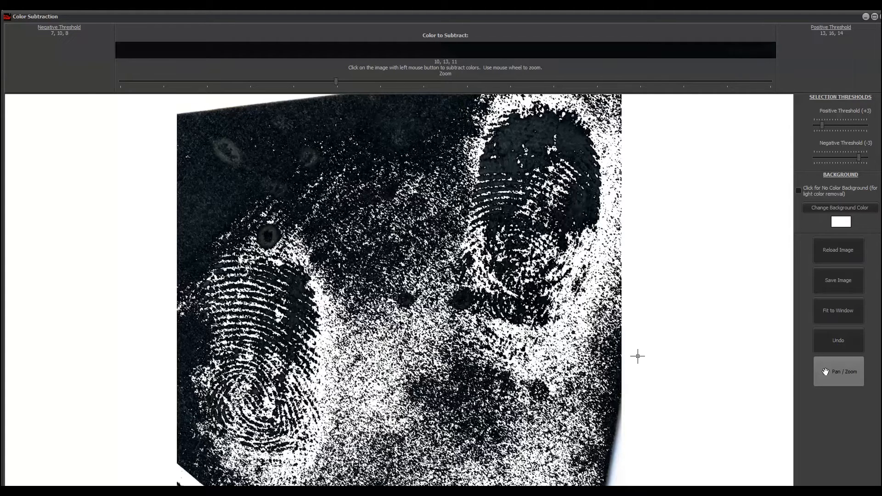
{"action": "left_click", "coordinate": [834, 257]}
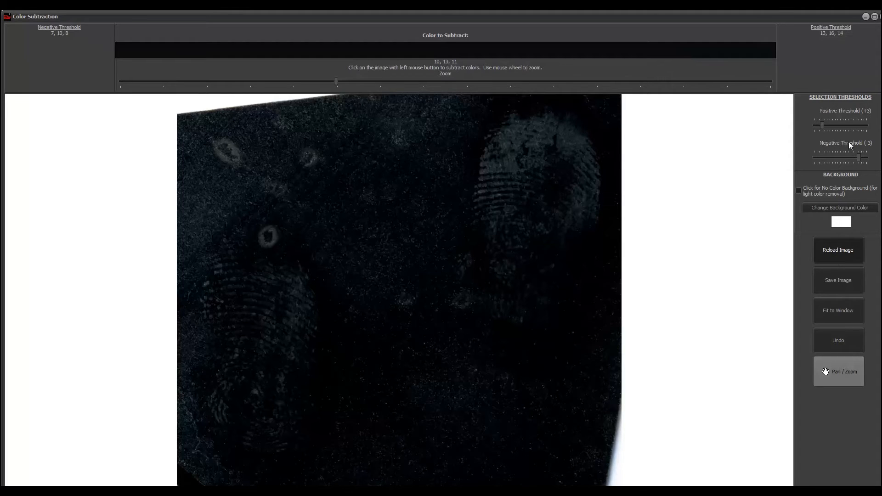
{"action": "left_click", "coordinate": [880, 17]}
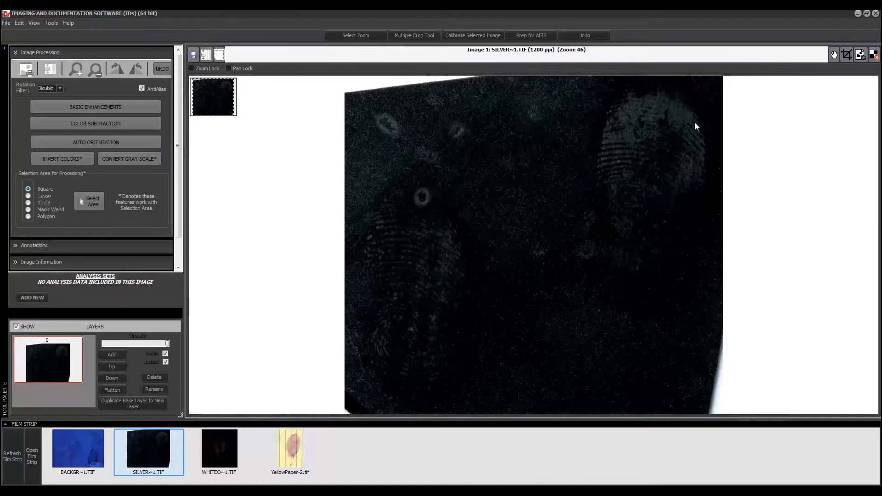
- Switch to WHITEO~1.TIF, open Color Subtraction, and subtract its black background
{"action": "left_click", "coordinate": [212, 448]}
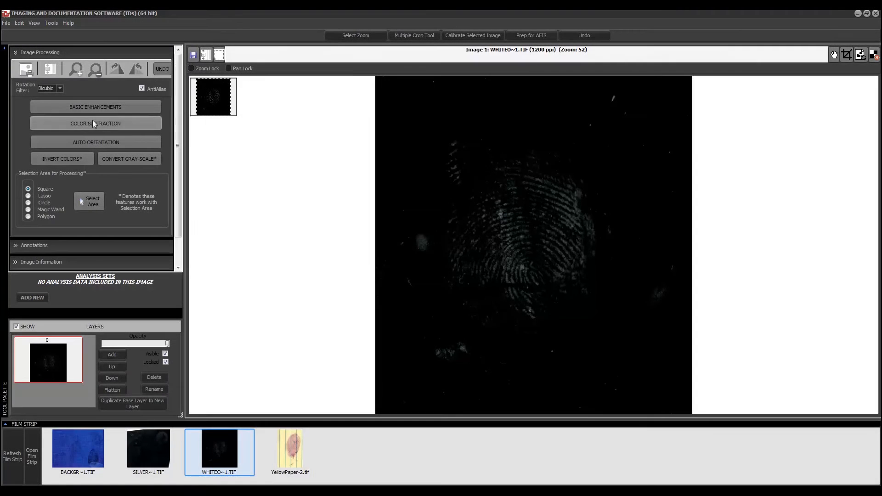
{"action": "left_click", "coordinate": [93, 120]}
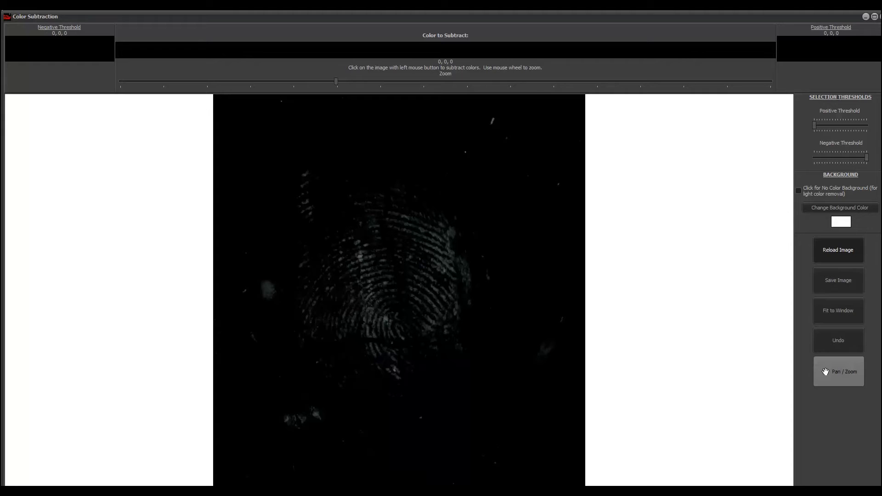
{"action": "left_click", "coordinate": [838, 250]}
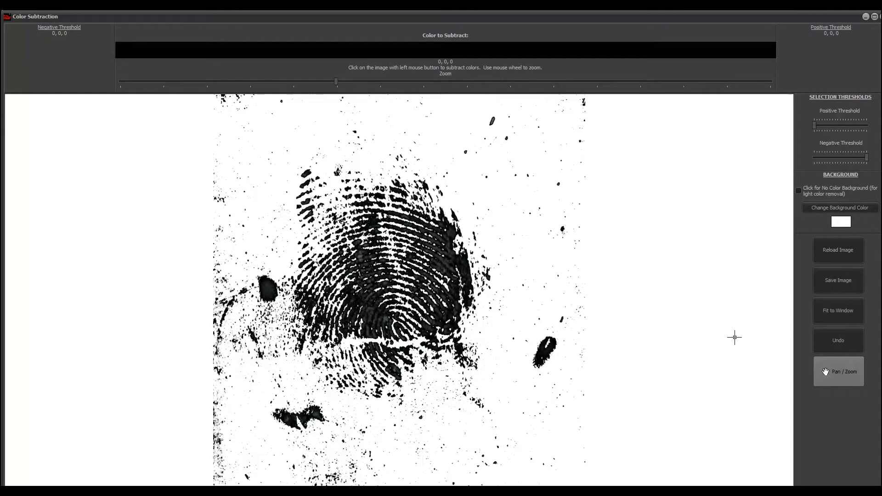
{"action": "left_click", "coordinate": [845, 253]}
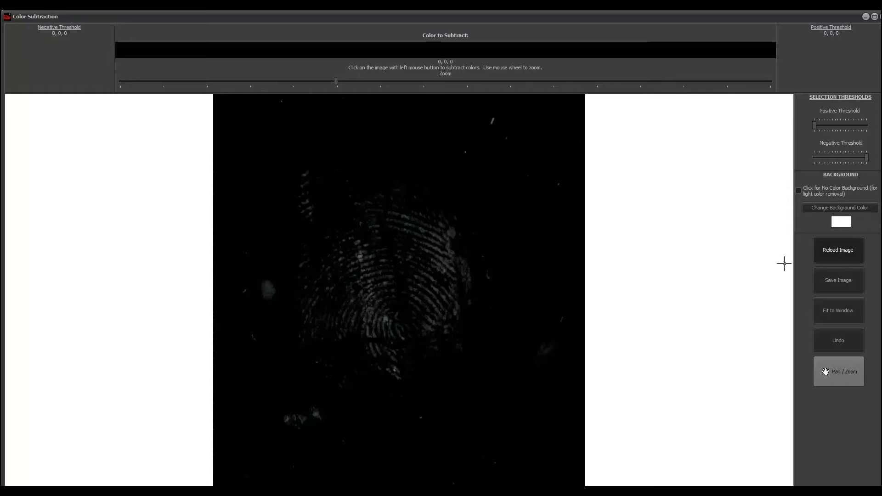
{"action": "left_click", "coordinate": [543, 401]}
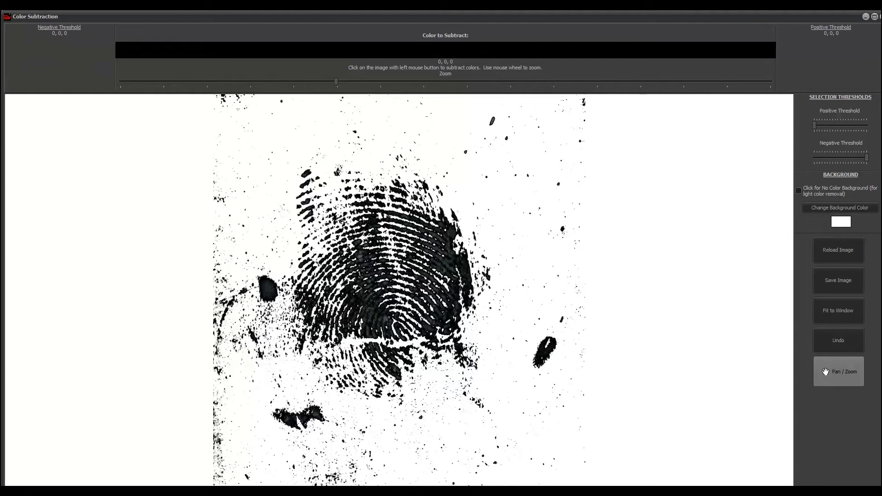
- Close the Color Subtraction window and open YellowPaper-2.tif from the film strip
{"action": "left_click", "coordinate": [881, 16]}
{"action": "left_click", "coordinate": [875, 16]}
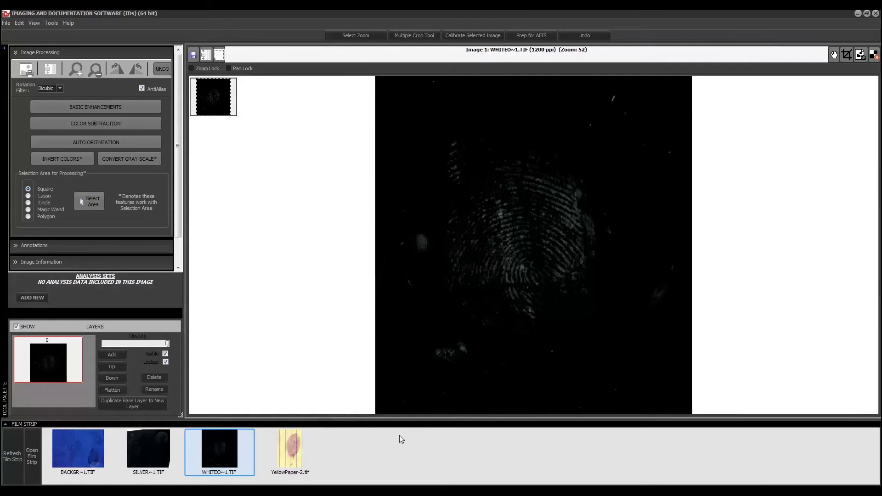
{"action": "left_click", "coordinate": [306, 456]}
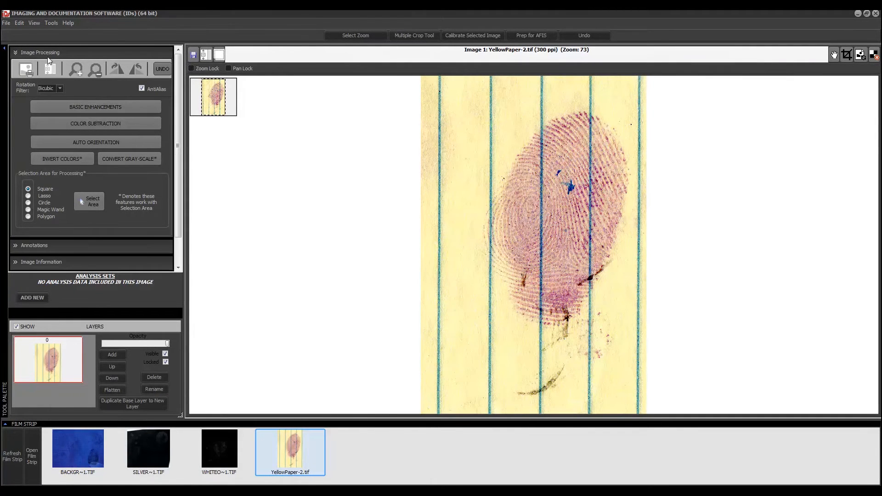
- Open Color Subtraction for YellowPaper-2.tif and set the positive threshold to +20 and negative threshold to -20
{"action": "left_click", "coordinate": [83, 123]}
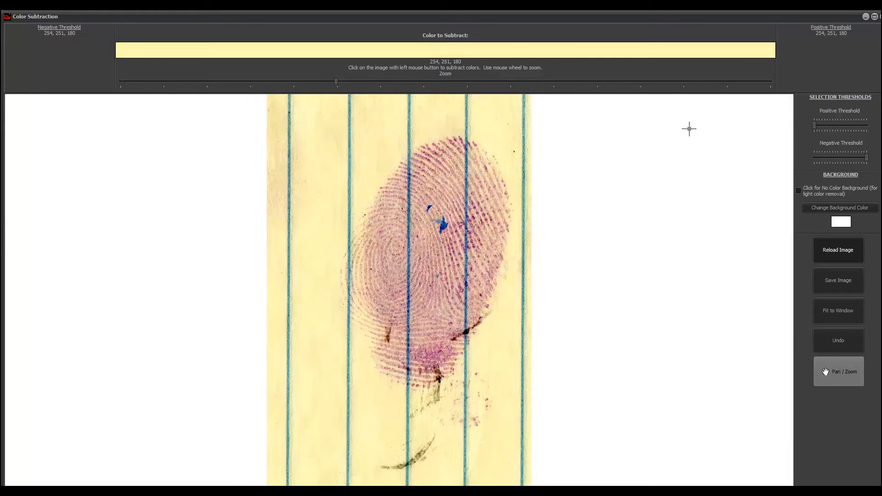
{"action": "left_click_drag", "start_coordinate": [817, 126], "coordinate": [875, 127]}
{"action": "left_click", "coordinate": [870, 161]}
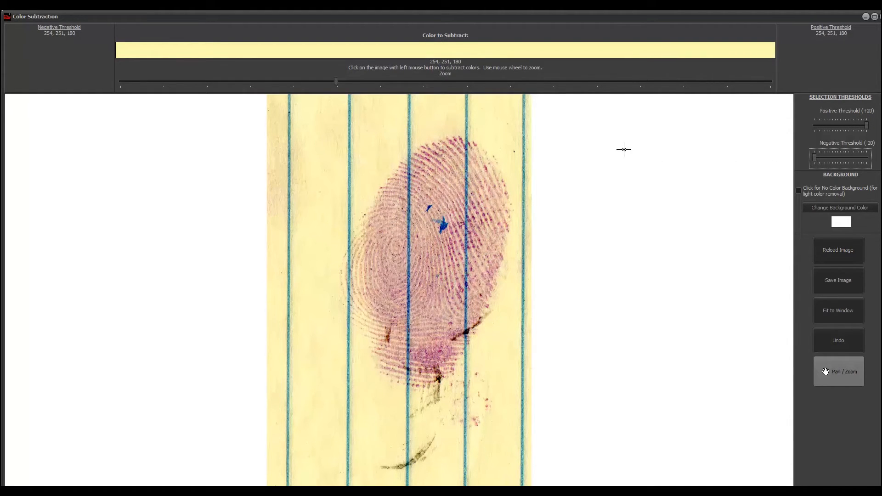
- Subtract the yellow paper background by sampling several spots of paper around the fingerprint
{"action": "left_click", "coordinate": [382, 152]}
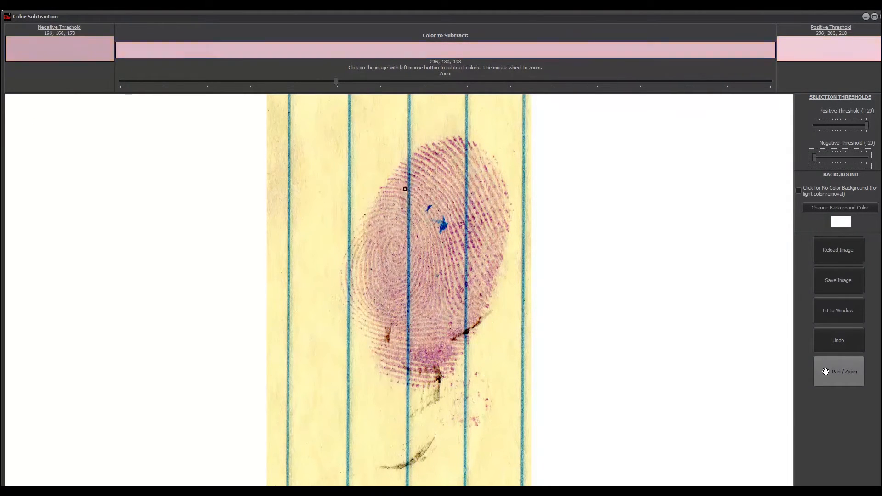
{"action": "left_click", "coordinate": [322, 114]}
{"action": "left_click", "coordinate": [322, 116]}
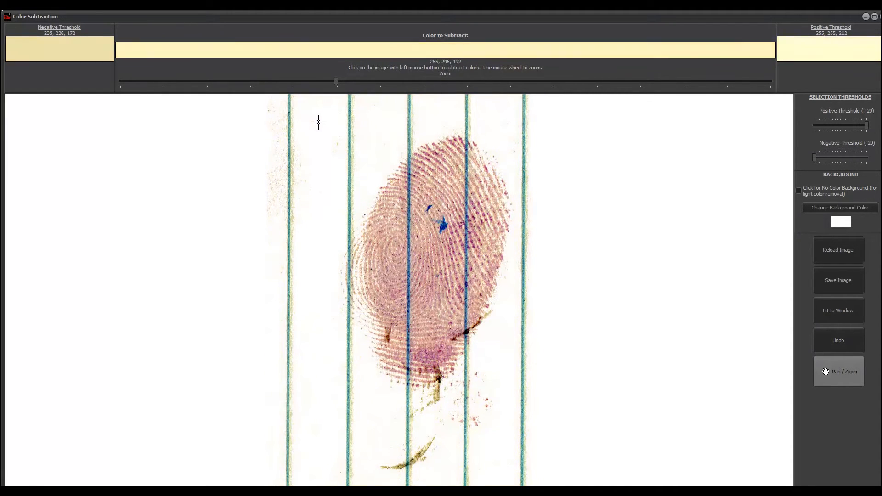
{"action": "left_click", "coordinate": [325, 129]}
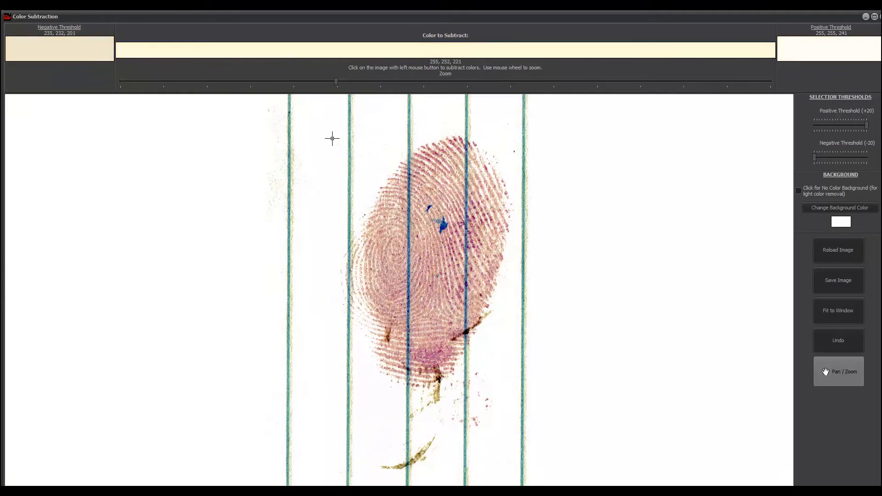
{"action": "left_click", "coordinate": [334, 139]}
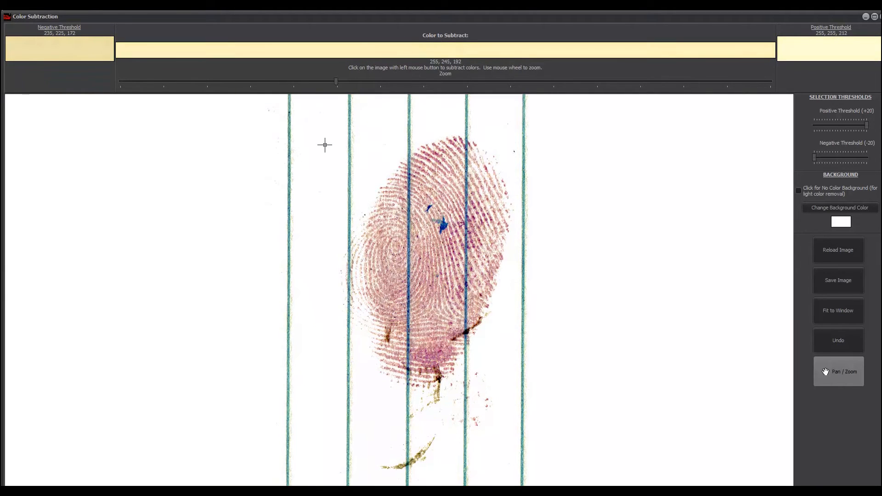
{"action": "left_click", "coordinate": [398, 151]}
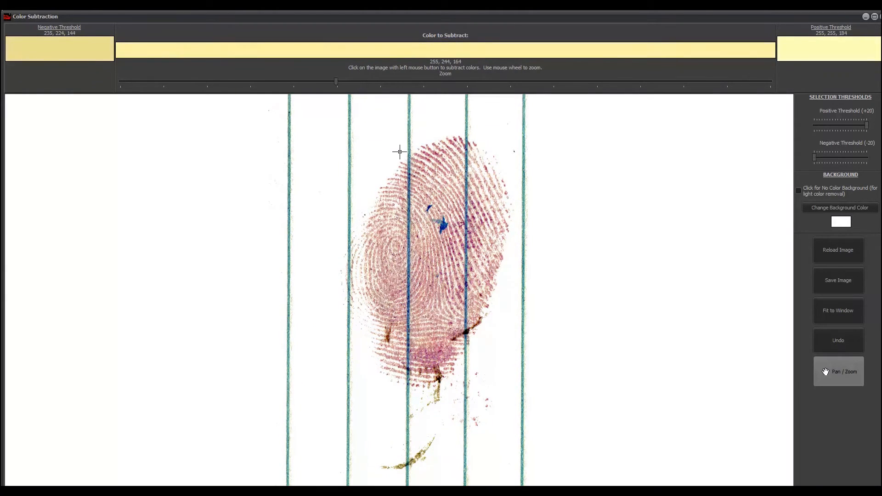
{"action": "left_click", "coordinate": [410, 128]}
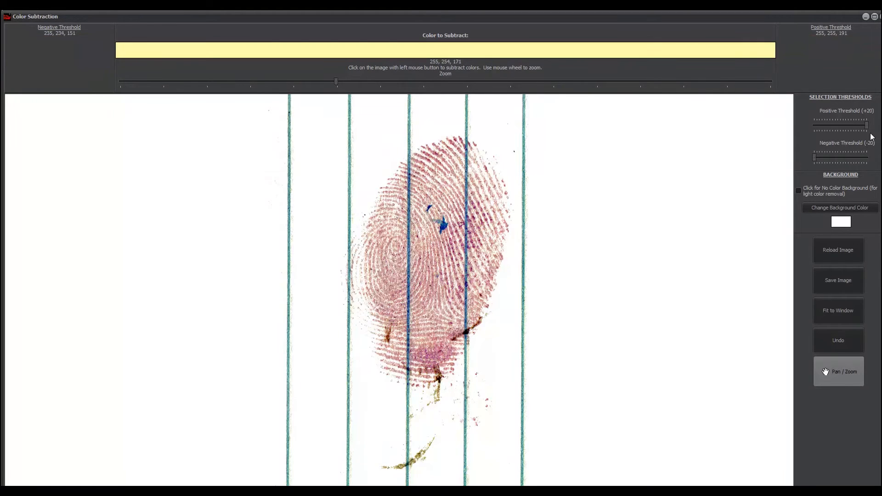
- Set the thresholds to +10 and -10, then subtract the blue ruled lines by sampling a line
{"action": "left_click_drag", "start_coordinate": [866, 127], "coordinate": [861, 127]}
{"action": "left_click", "coordinate": [815, 158]}
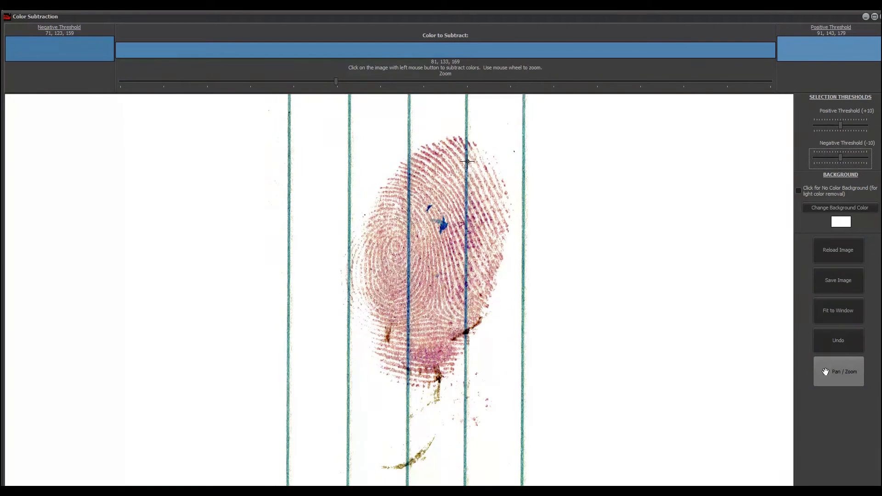
{"action": "left_click", "coordinate": [289, 109]}
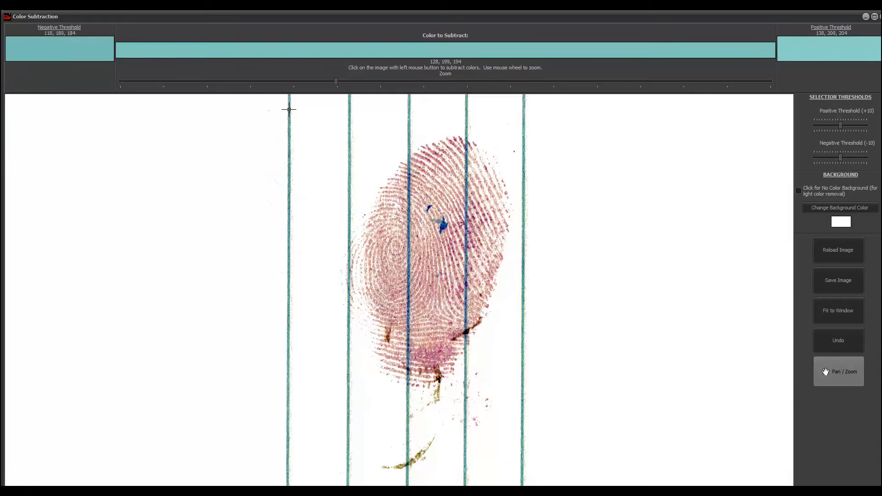
{"action": "left_click", "coordinate": [289, 116]}
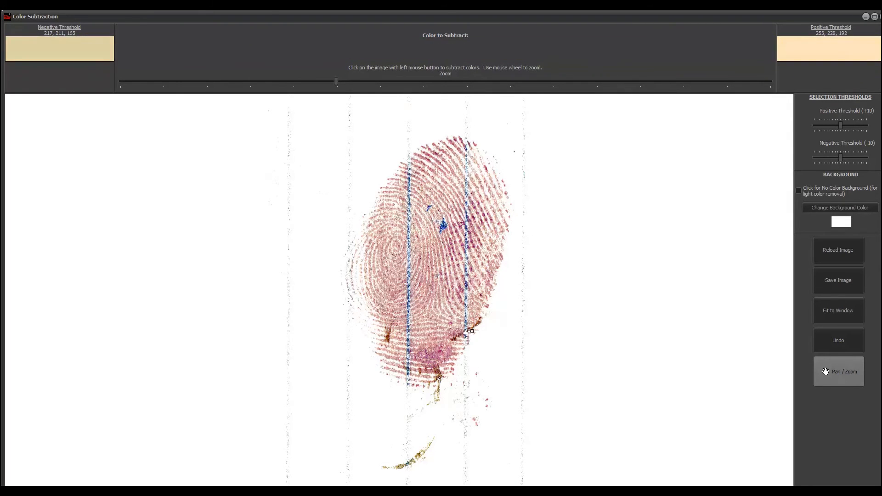
- Activate Pan / Zoom and zoom in to inspect the cleaned fingerprint ridges
{"action": "left_click", "coordinate": [835, 370]}
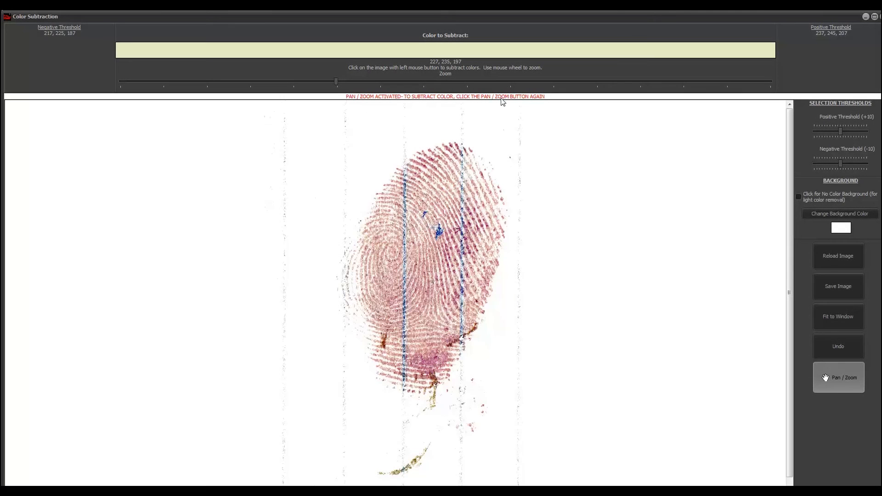
{"action": "scroll", "coordinate": [595, 220], "scroll_direction": "up", "scroll_amount": 3}
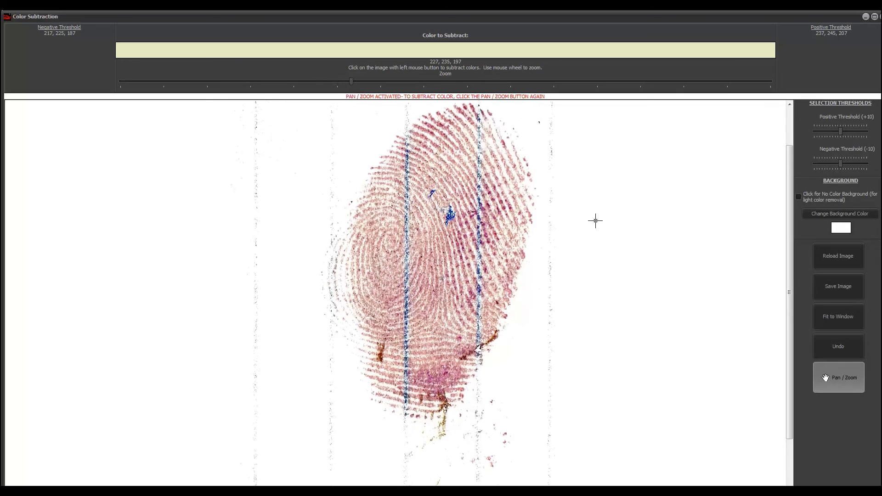
{"action": "scroll", "coordinate": [596, 220], "scroll_direction": "up", "scroll_amount": 5}
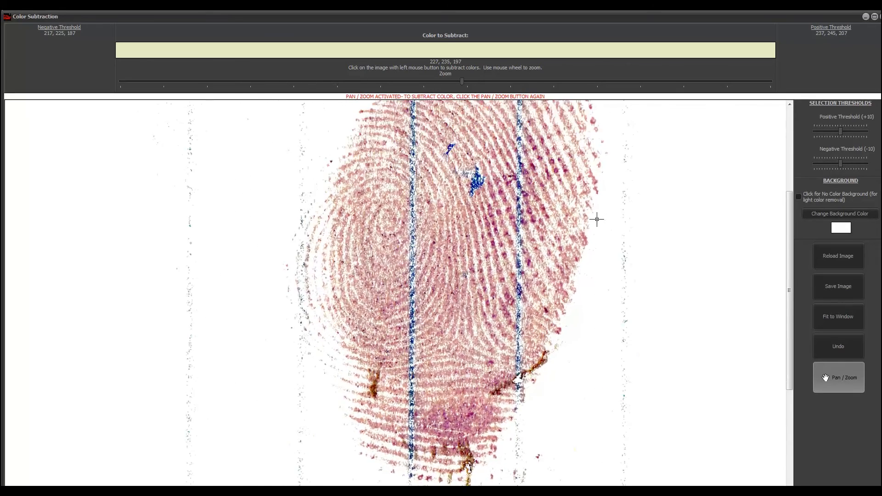
{"action": "scroll", "coordinate": [689, 241], "scroll_direction": "up", "scroll_amount": 3}
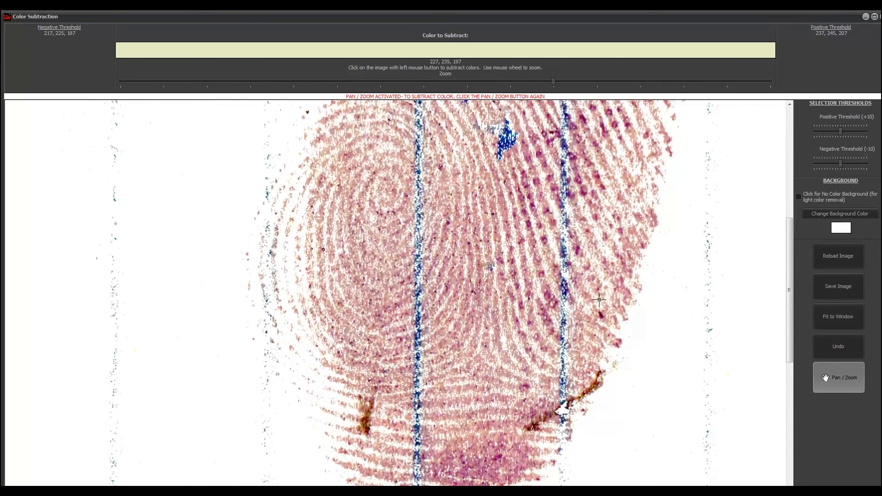